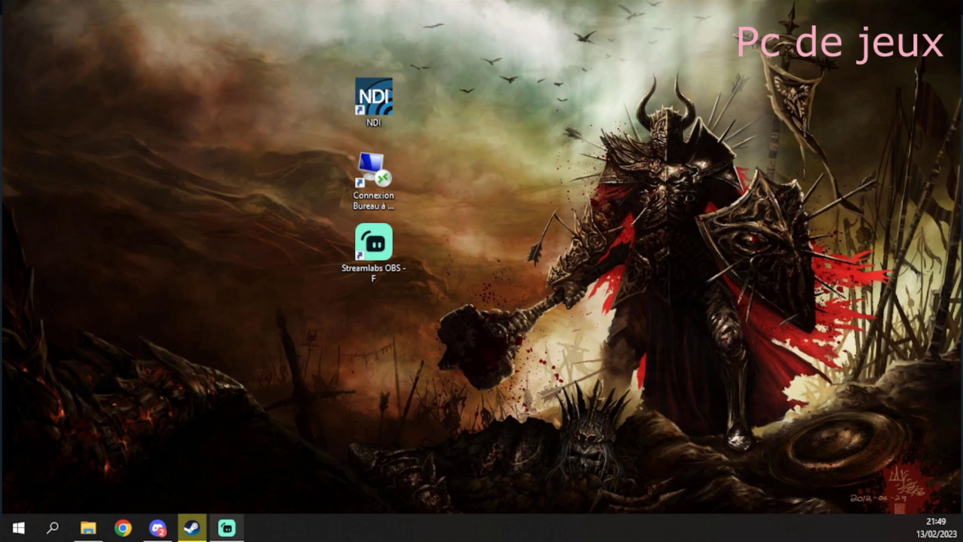
Step: Shift the Connexion Bureau à distance desktop shortcut one column over, leaving the NDI shortcut in line above Streamlabs OBS
{"action": "left_click_drag", "start_coordinate": [393, 109], "coordinate": [454, 88]}
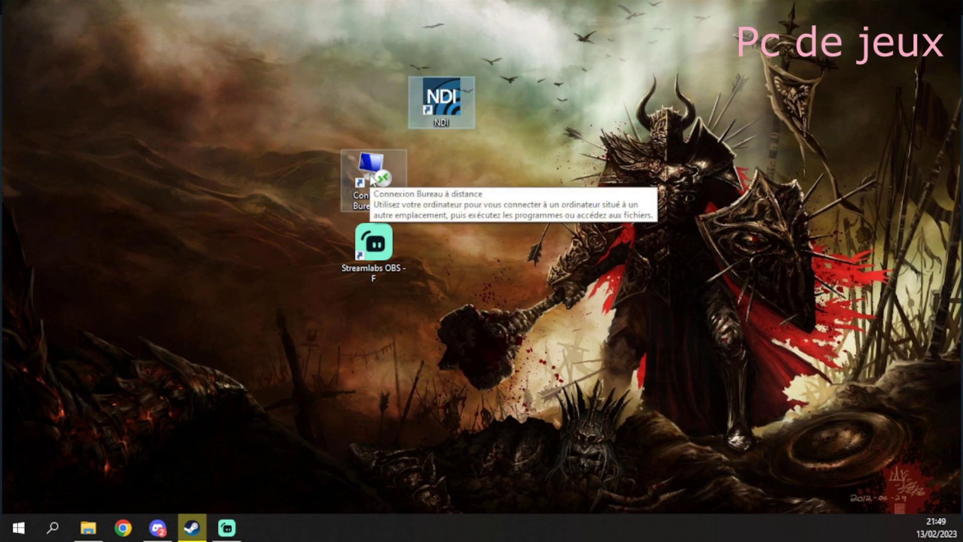
{"action": "left_click_drag", "start_coordinate": [372, 180], "coordinate": [444, 165]}
{"action": "left_click", "coordinate": [380, 254]}
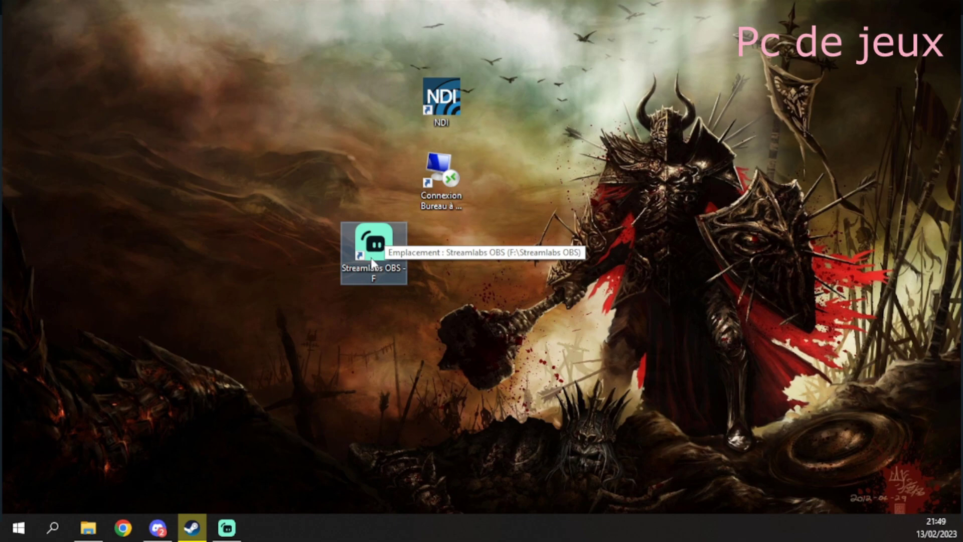
{"action": "double_click", "coordinate": [377, 257]}
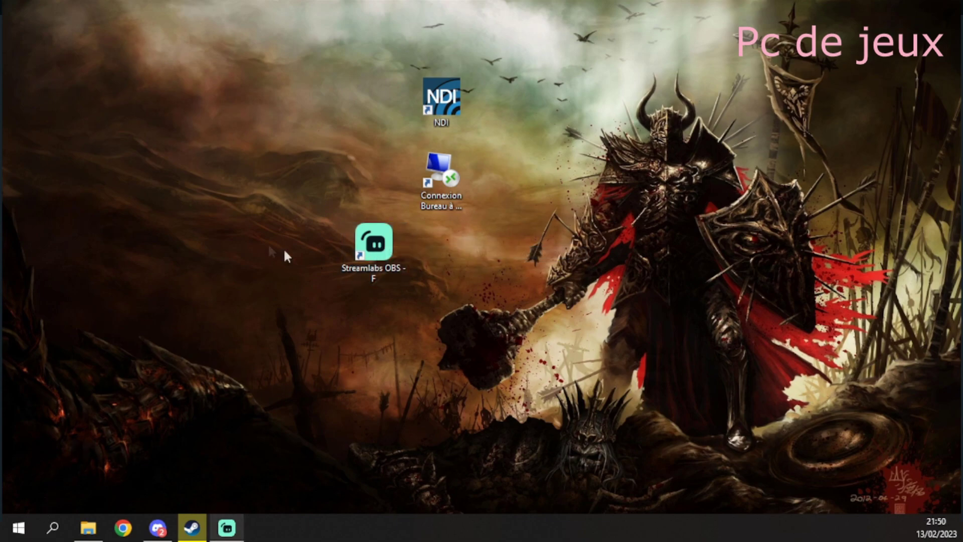
{"action": "left_click_drag", "start_coordinate": [465, 116], "coordinate": [397, 116]}
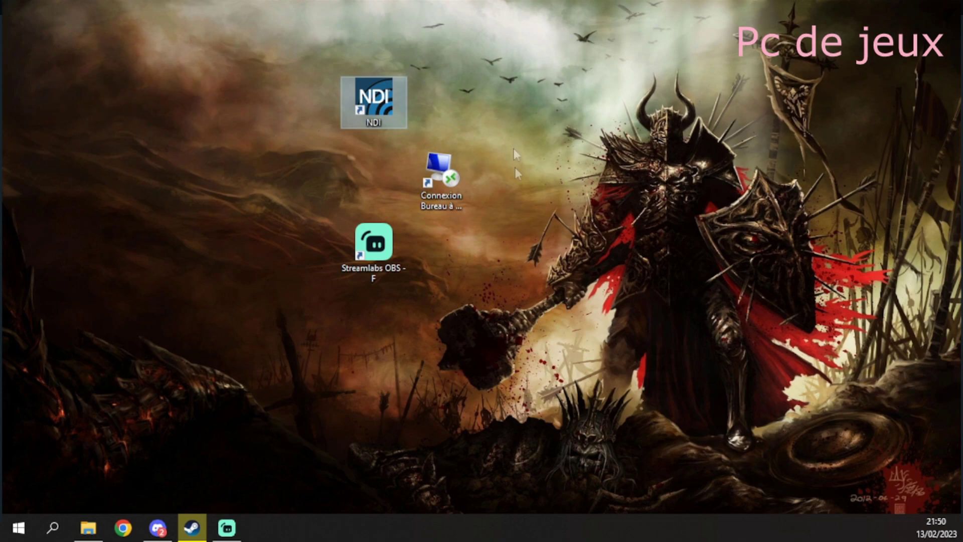
{"action": "left_click", "coordinate": [376, 257]}
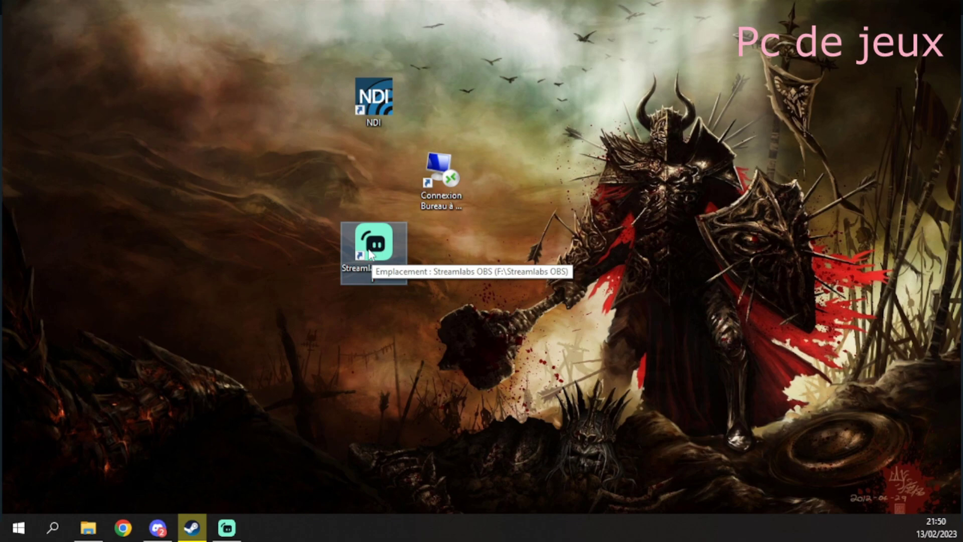
{"action": "double_click", "coordinate": [371, 255]}
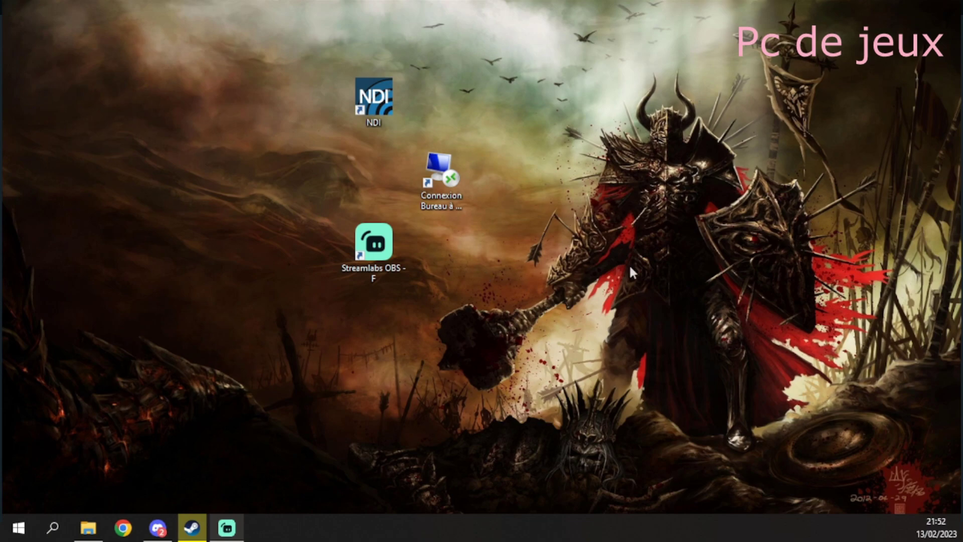
Step: Open Connexion Bureau à distance and check the saved-credentials form for PC-STREAMING without changing it
{"action": "double_click", "coordinate": [455, 179]}
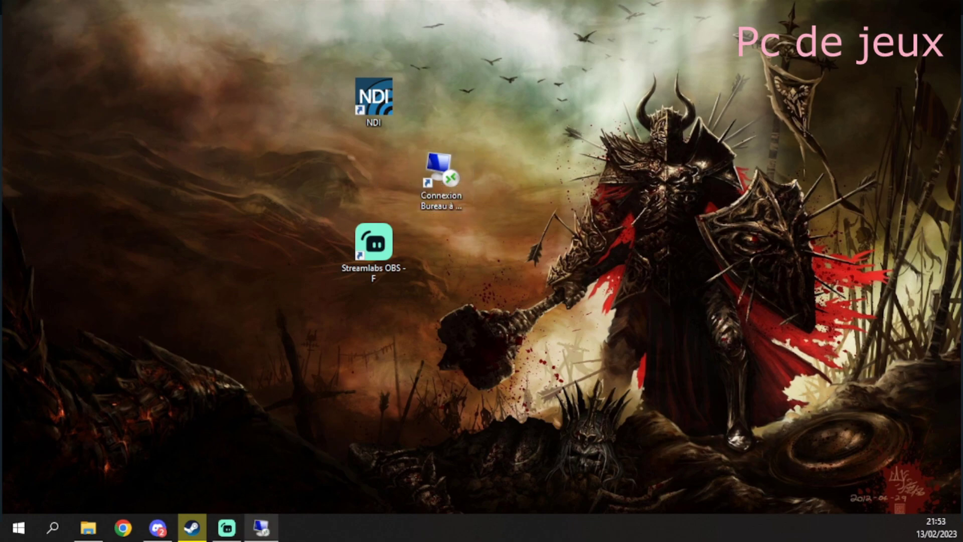
{"action": "left_click_drag", "start_coordinate": [39, 146], "coordinate": [645, 140]}
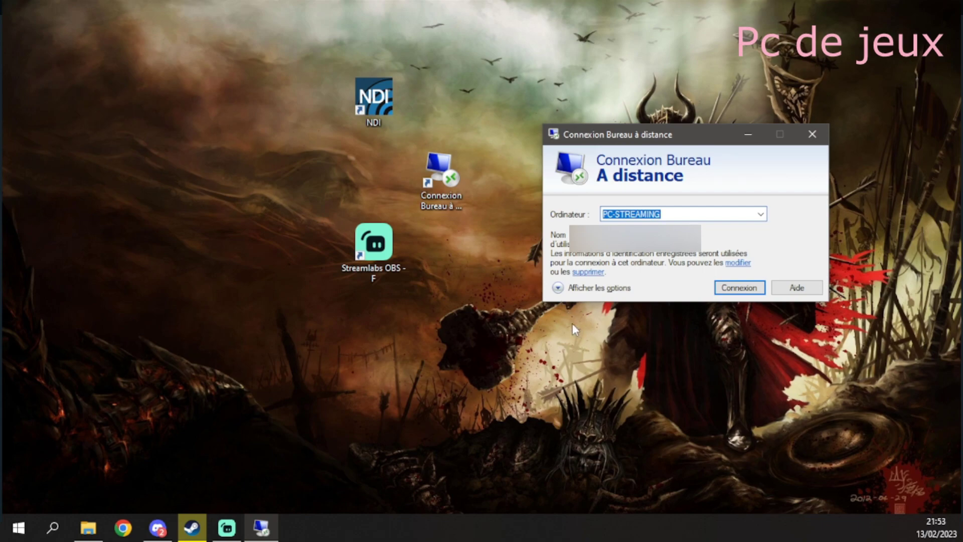
{"action": "left_click", "coordinate": [739, 266]}
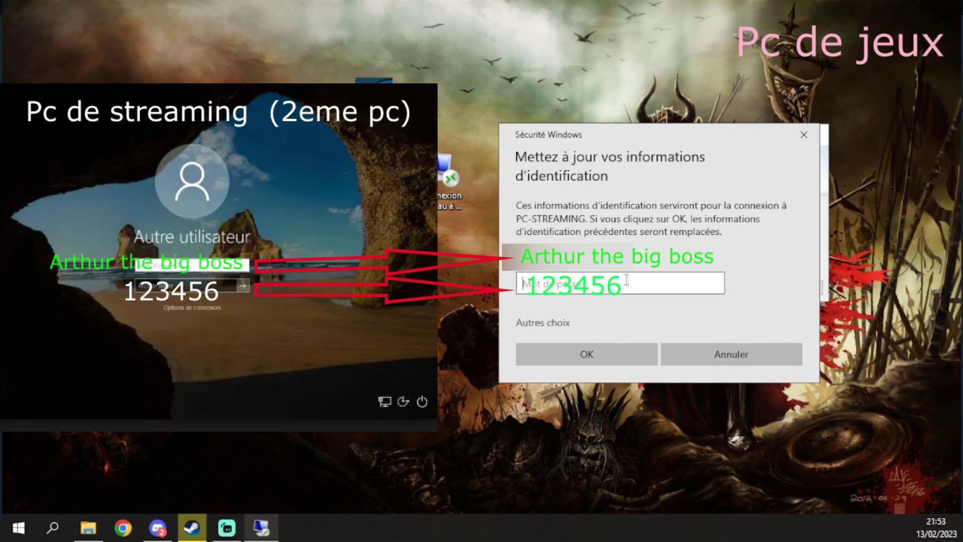
{"action": "left_click", "coordinate": [697, 345]}
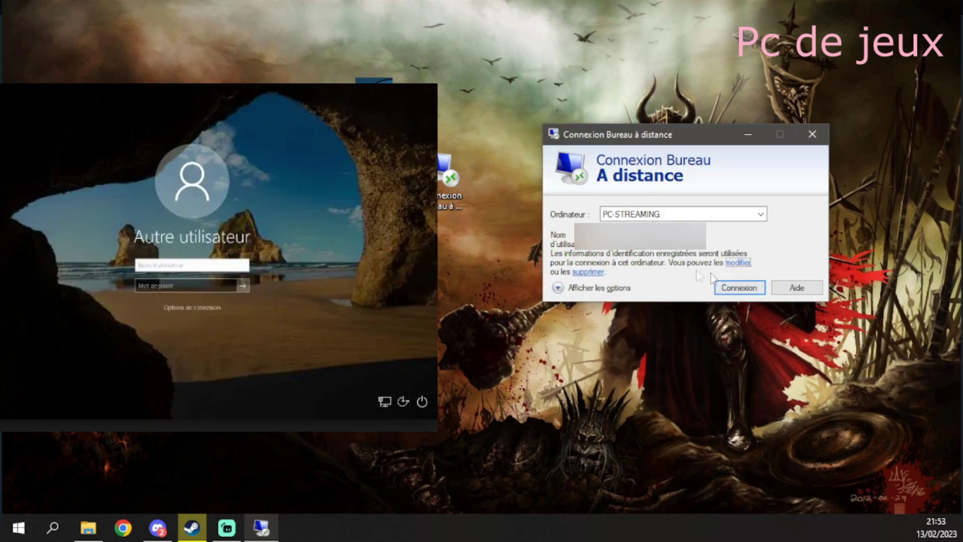
Step: Configure the remote audio settings to play on this computer and record from this computer
{"action": "left_click", "coordinate": [558, 290]}
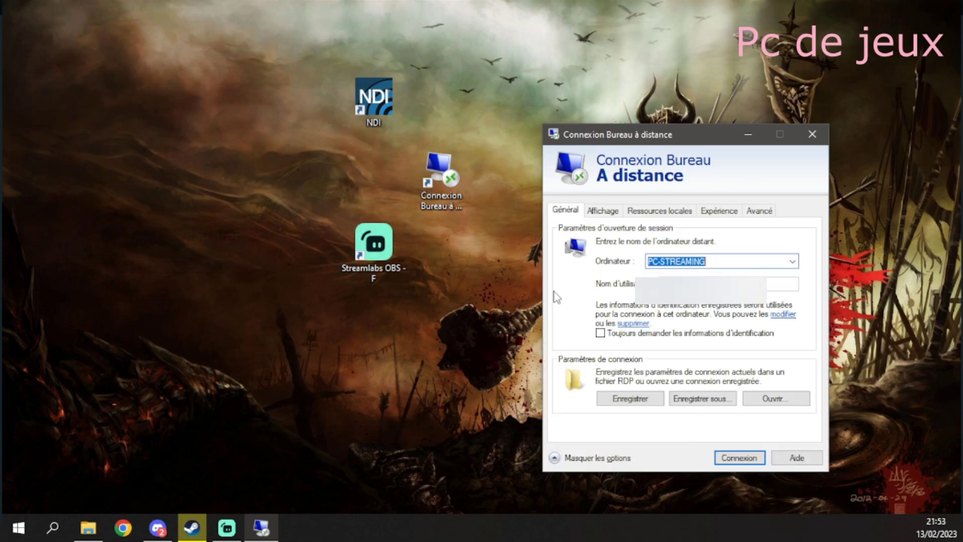
{"action": "left_click", "coordinate": [611, 215]}
{"action": "left_click", "coordinate": [651, 213]}
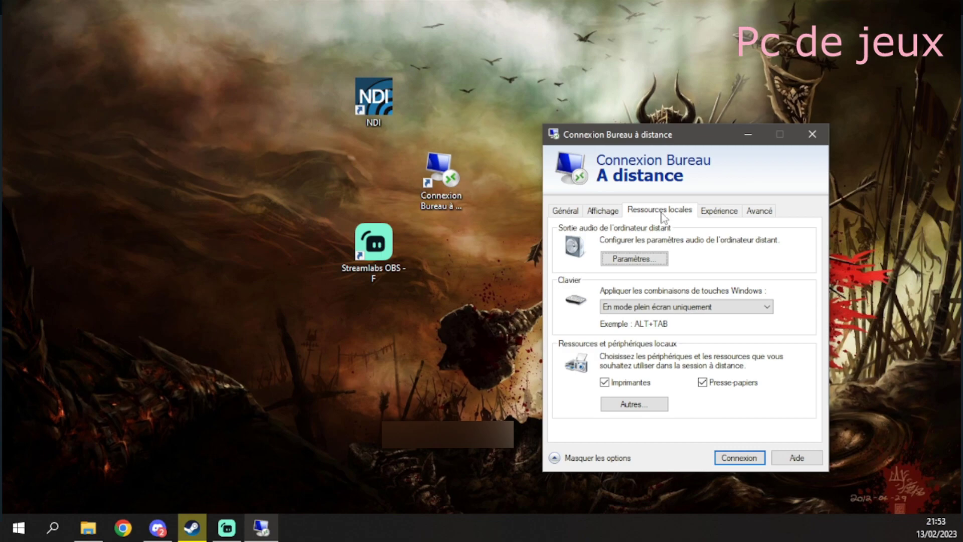
{"action": "left_click", "coordinate": [644, 261]}
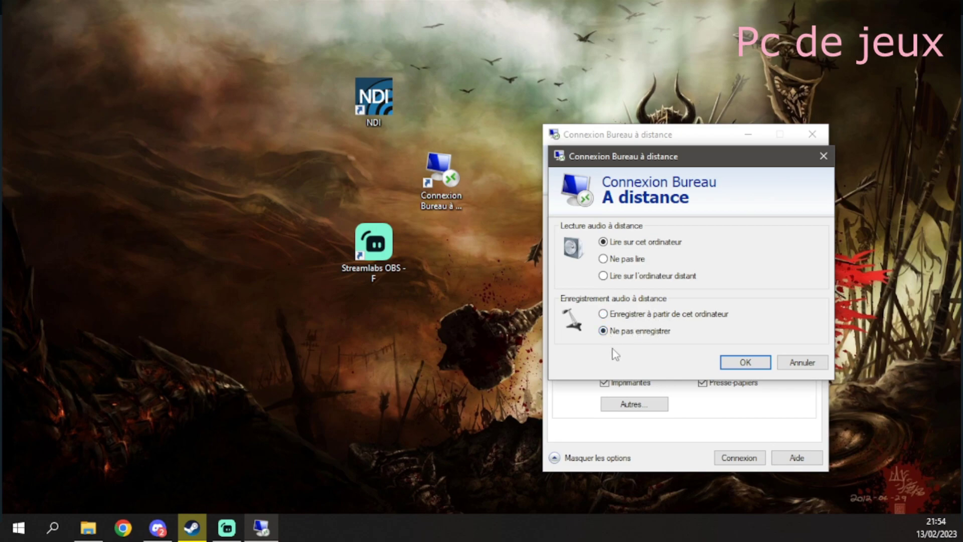
{"action": "left_click", "coordinate": [603, 276]}
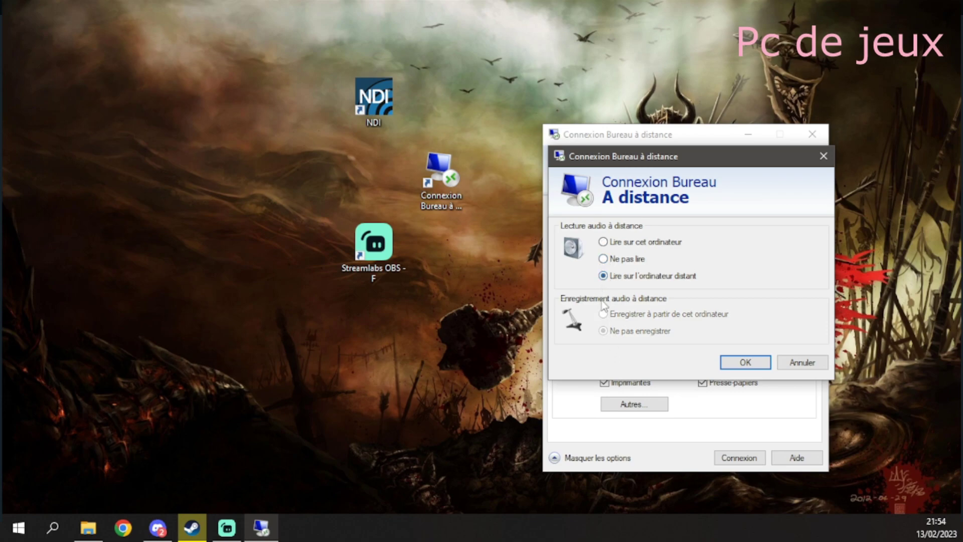
{"action": "left_click", "coordinate": [604, 242]}
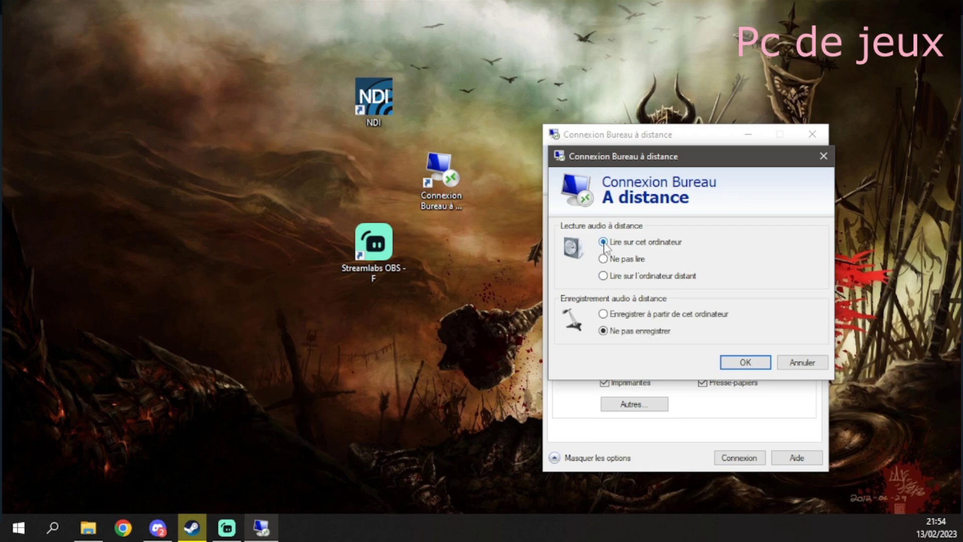
{"action": "left_click", "coordinate": [603, 317]}
{"action": "left_click", "coordinate": [730, 364]}
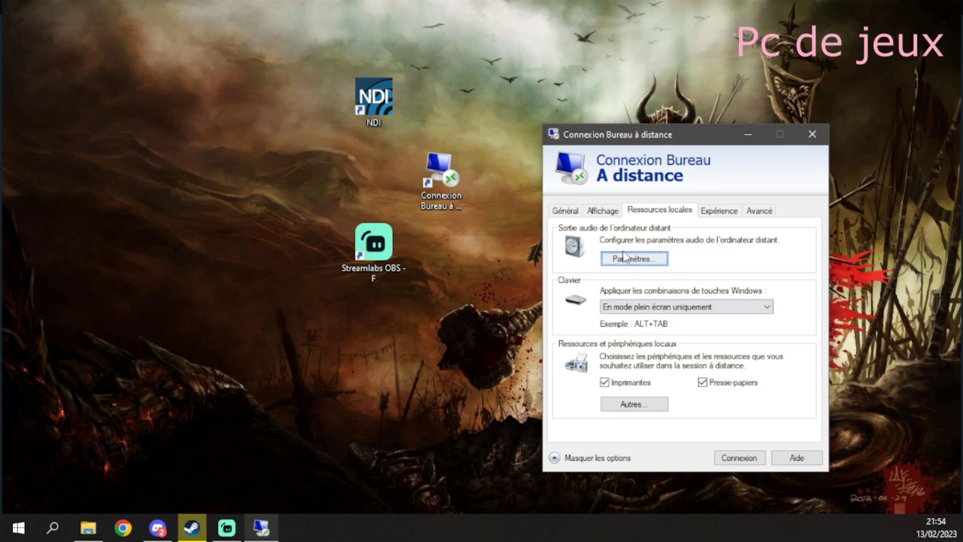
{"action": "left_click_drag", "start_coordinate": [619, 144], "coordinate": [585, 144]}
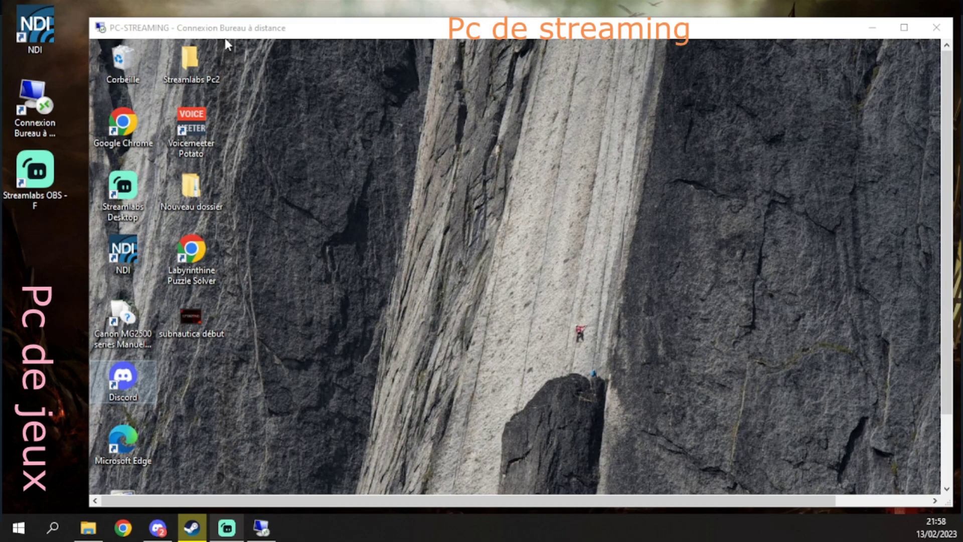
Step: Launch Streamlabs Desktop in the PC-STREAMING remote session and activate the scene "Scène de jeu principal"
{"action": "left_click", "coordinate": [41, 95]}
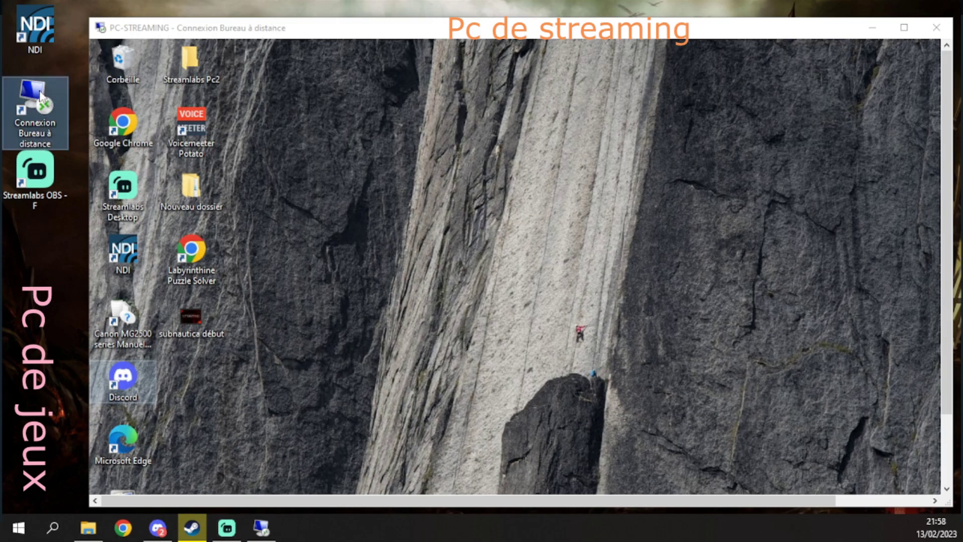
{"action": "left_click", "coordinate": [132, 187]}
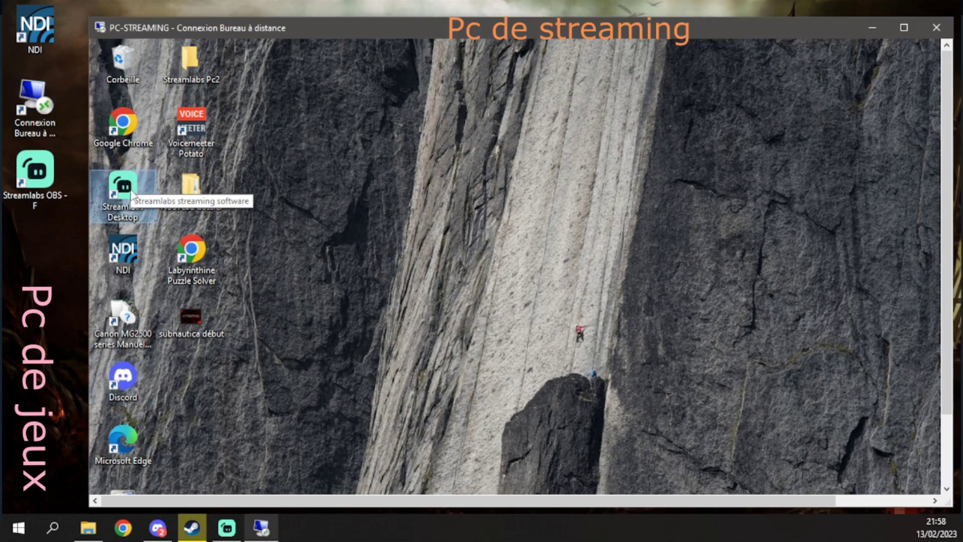
{"action": "double_click", "coordinate": [128, 192]}
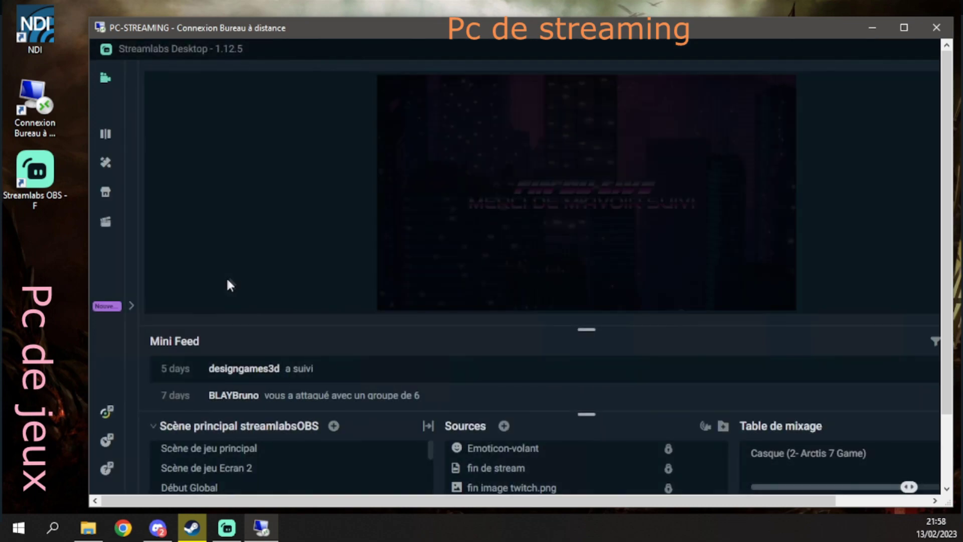
{"action": "left_click", "coordinate": [247, 449]}
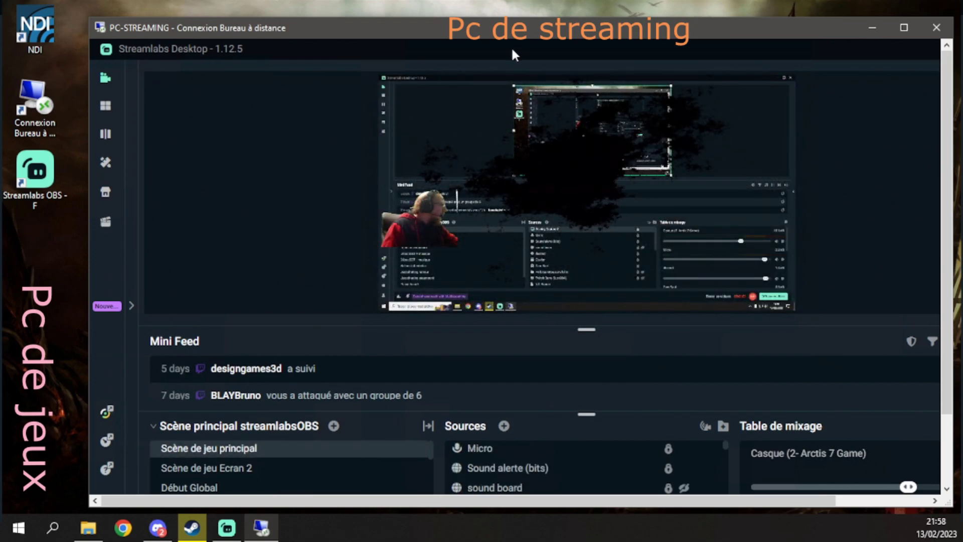
{"action": "left_click_drag", "start_coordinate": [511, 47], "coordinate": [495, 50]}
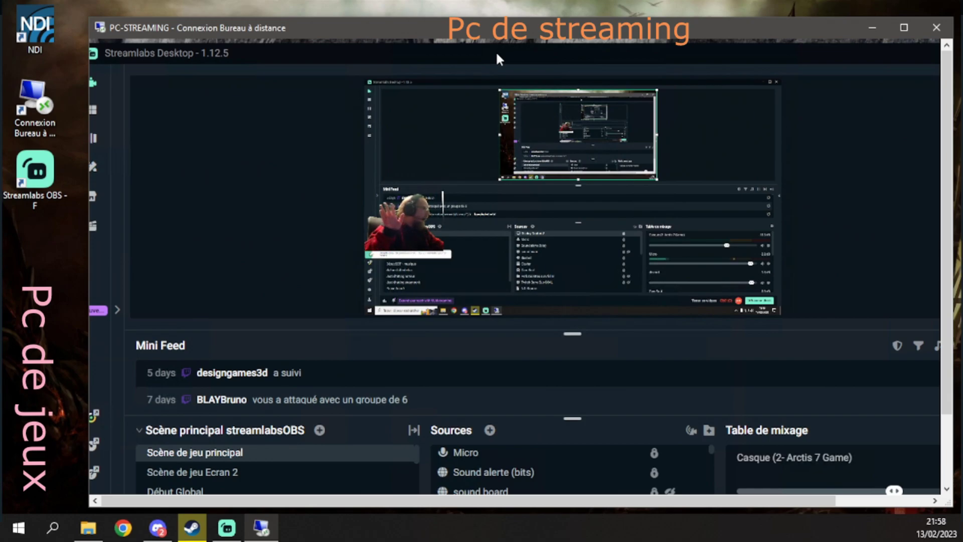
{"action": "left_click_drag", "start_coordinate": [496, 50], "coordinate": [544, 74]}
{"action": "left_click_drag", "start_coordinate": [290, 83], "coordinate": [254, 46]}
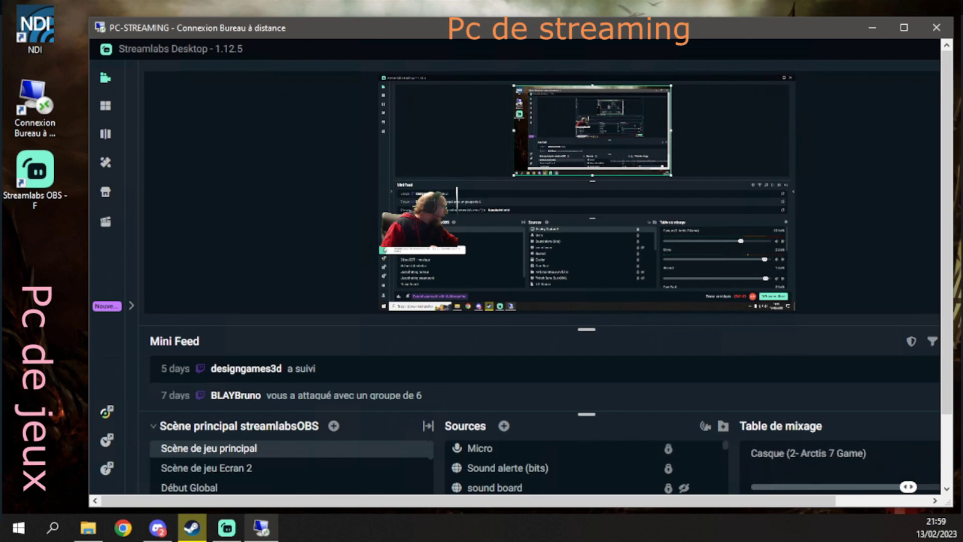
Step: Enlarge the area with the scenes, sources and audio mixer in the remote Streamlabs window
{"action": "scroll", "coordinate": [944, 301], "scroll_direction": "down", "scroll_amount": 3}
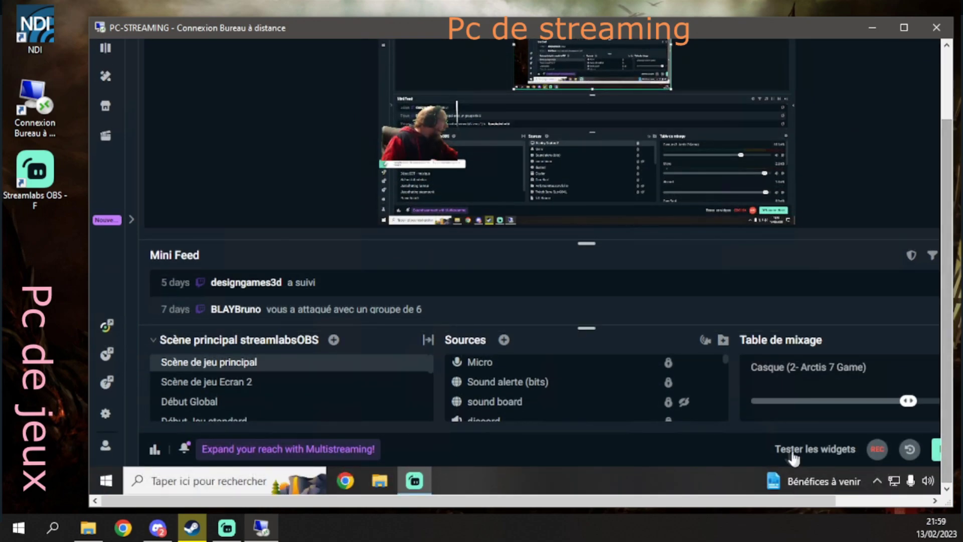
{"action": "left_click_drag", "start_coordinate": [587, 328], "coordinate": [601, 169]}
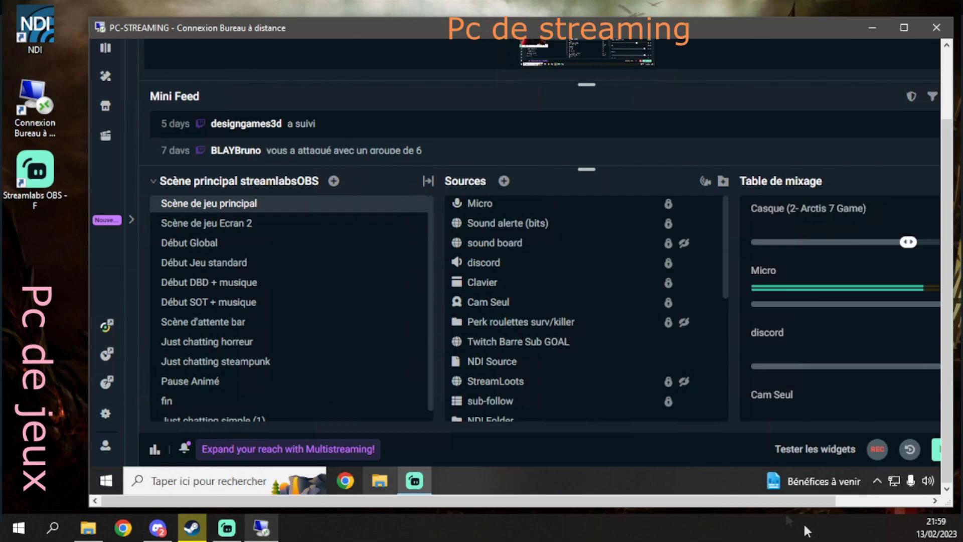
{"action": "left_click_drag", "start_coordinate": [803, 500], "coordinate": [855, 501]}
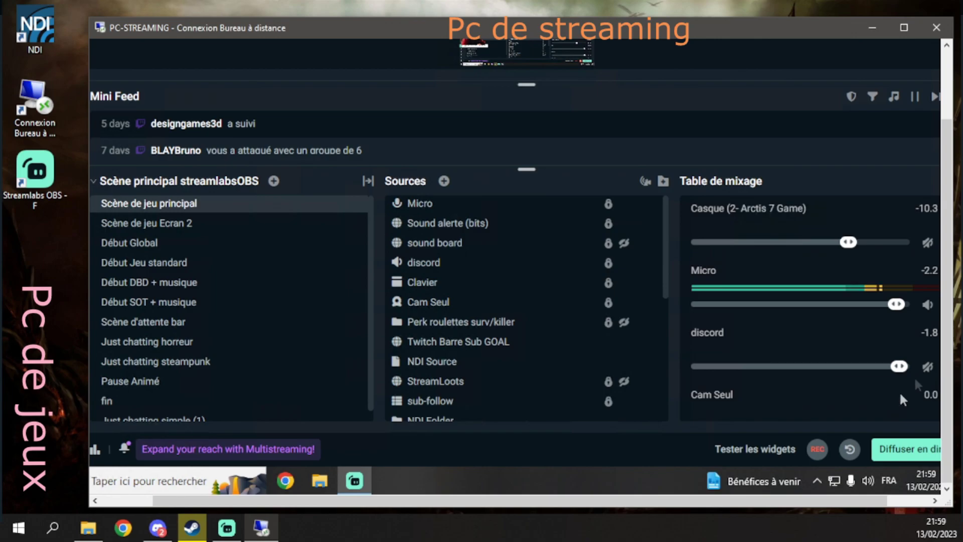
{"action": "left_click_drag", "start_coordinate": [946, 281], "coordinate": [947, 211]}
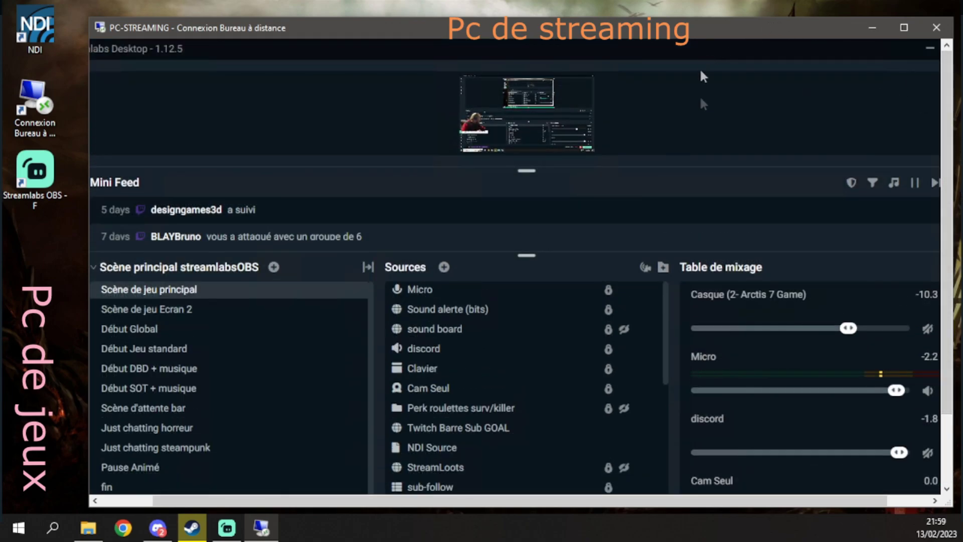
Step: Restore the remote Streamlabs window to a smaller size and place it in the upper-left corner of the remote desktop
{"action": "double_click", "coordinate": [703, 48]}
{"action": "mouse_move", "coordinate": [117, 124]}
{"action": "left_mouse_down"}
{"action": "mouse_move", "coordinate": [228, 95]}
{"action": "mouse_move", "coordinate": [234, 112]}
{"action": "mouse_move", "coordinate": [231, 104]}
{"action": "mouse_move", "coordinate": [117, 129]}
{"action": "left_mouse_up"}
{"action": "left_click_drag", "start_coordinate": [345, 152], "coordinate": [201, 47]}
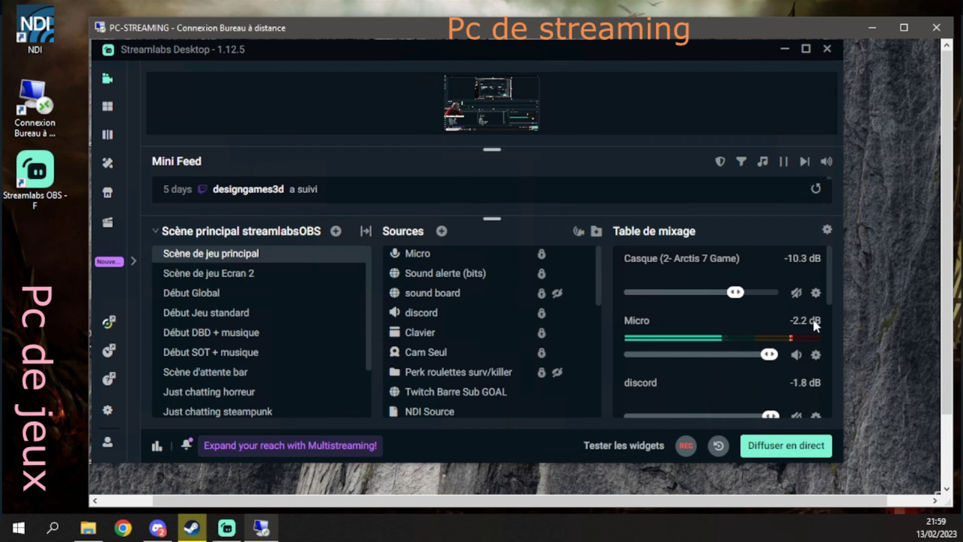
Step: Set the Micro source's Dispositif to Par défaut in its audio properties and close the settings window
{"action": "left_click", "coordinate": [814, 355]}
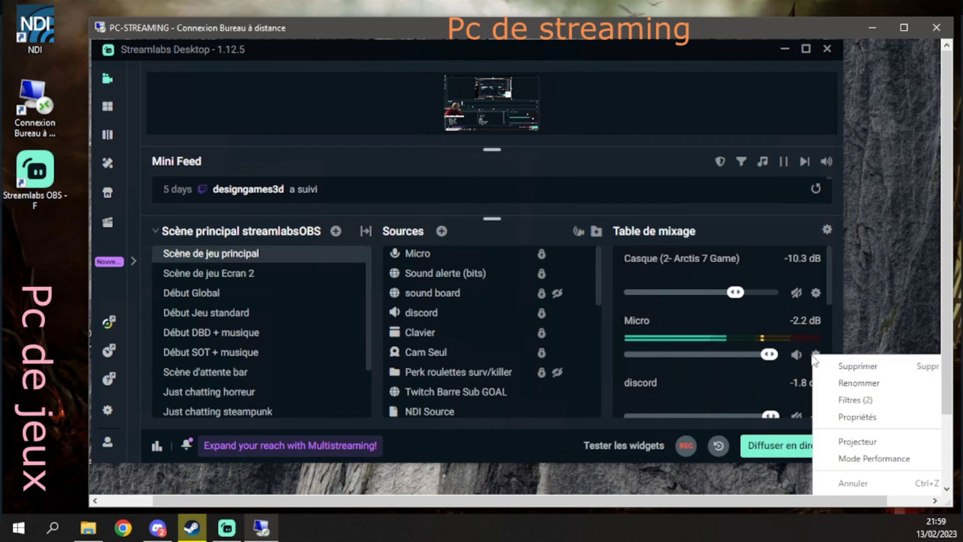
{"action": "left_click", "coordinate": [853, 419]}
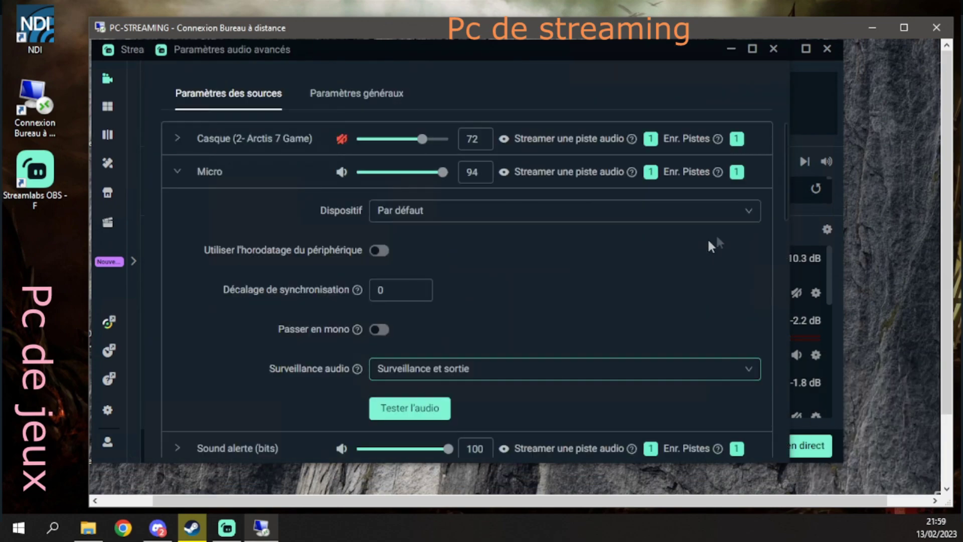
{"action": "left_click", "coordinate": [734, 211]}
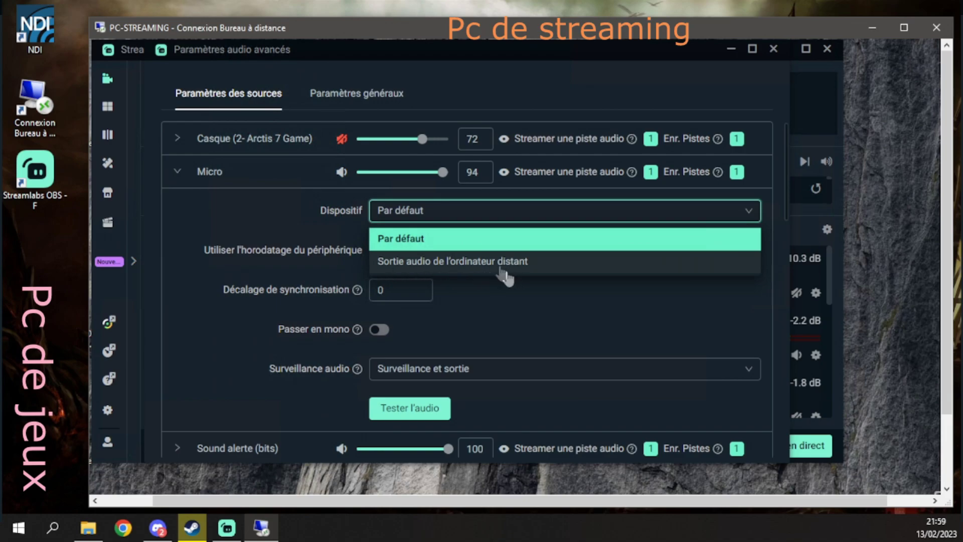
{"action": "left_click", "coordinate": [410, 239]}
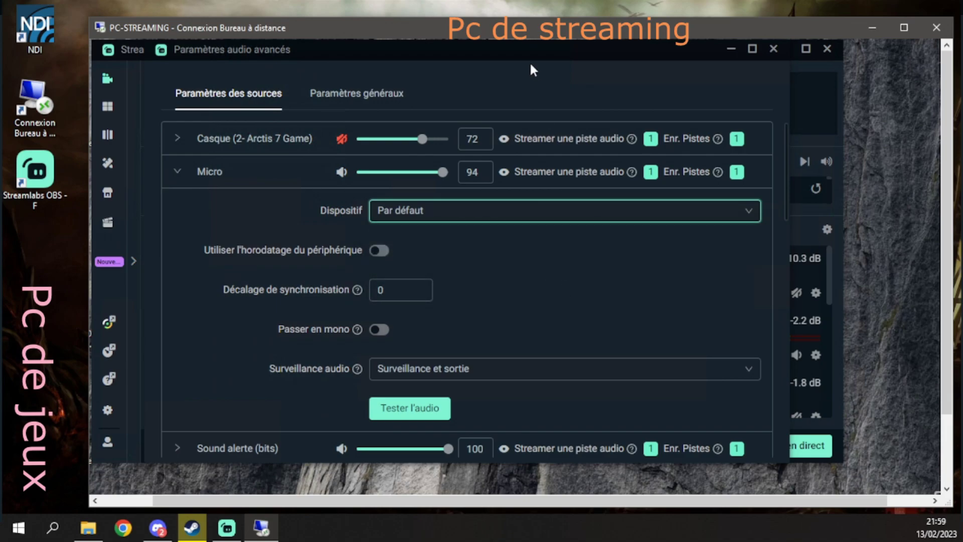
{"action": "left_click_drag", "start_coordinate": [529, 54], "coordinate": [543, 101]}
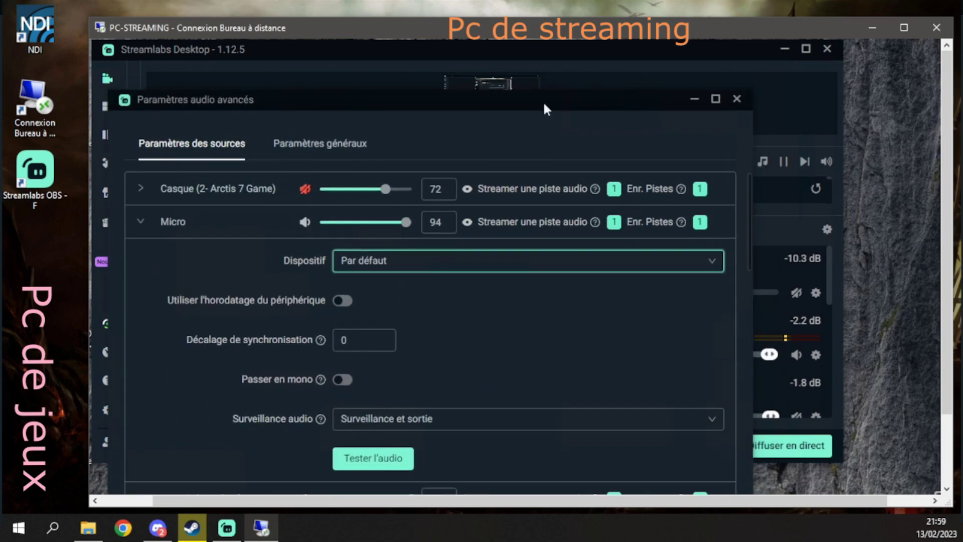
{"action": "left_click", "coordinate": [737, 100]}
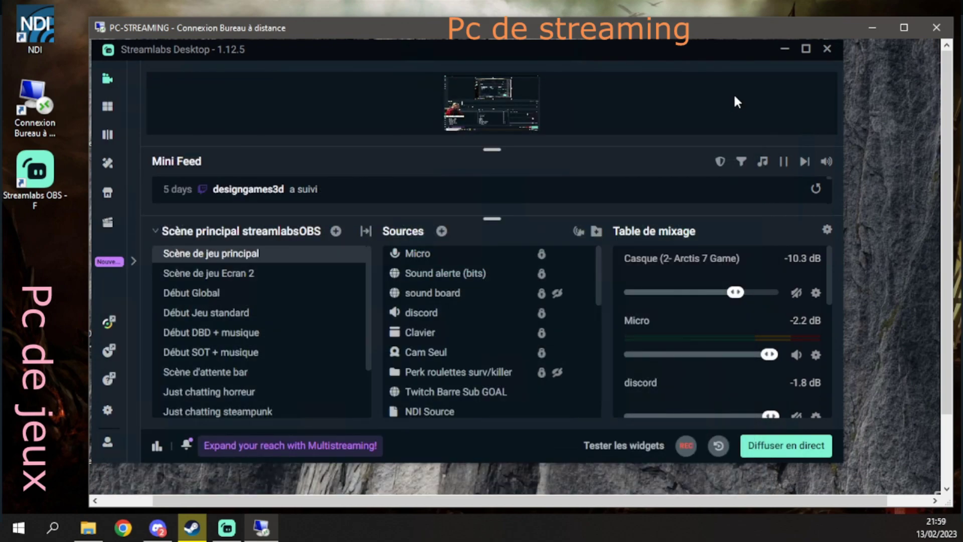